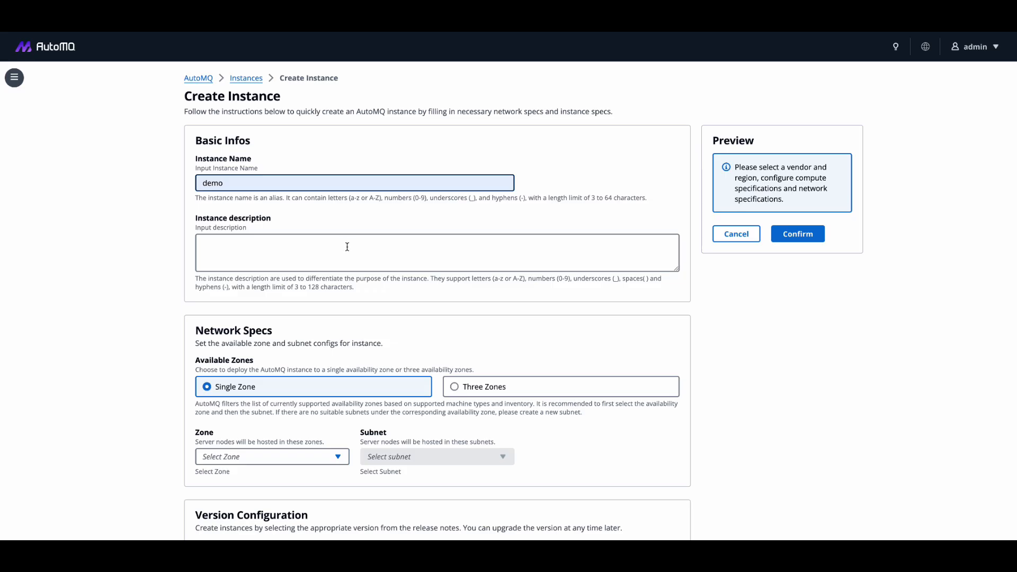
# - Choose the availability zone us-east-1b for the single-zone instance
pyautogui.click(347, 245)
pyautogui.scroll(-1, 347, 247)
pyautogui.scroll(-3, 347, 248)
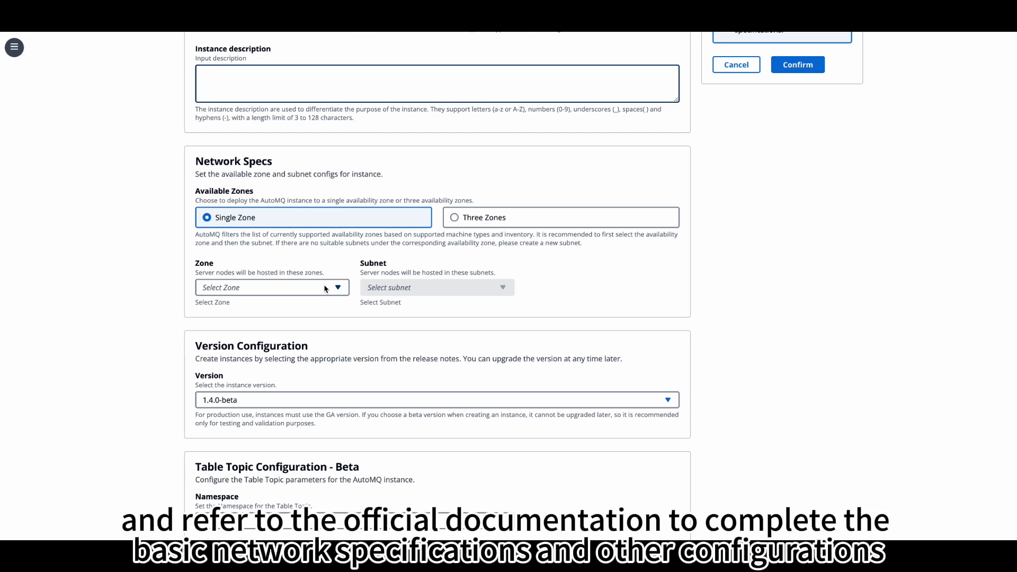
pyautogui.click(305, 289)
pyautogui.click(313, 323)
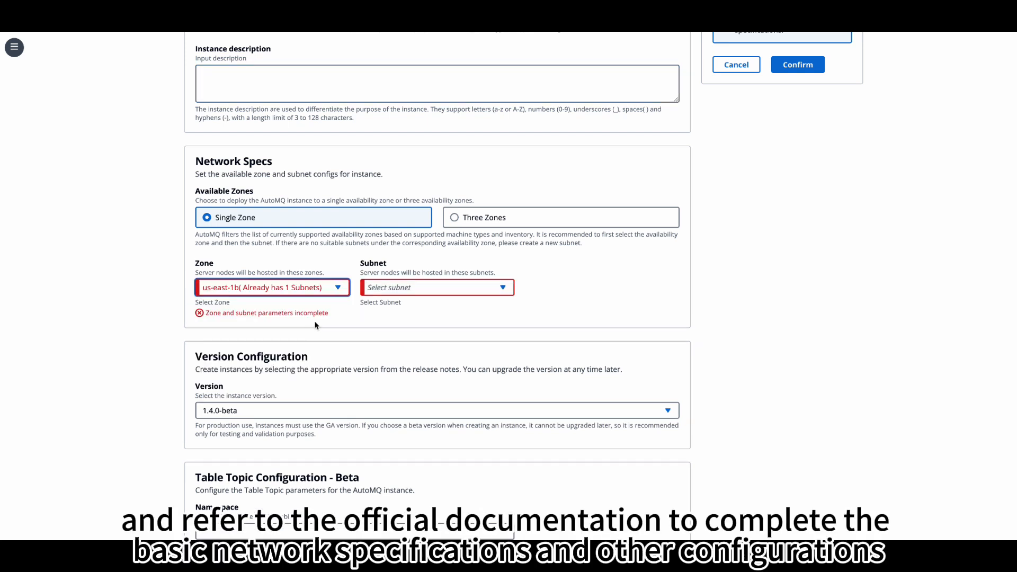
# - Select the zone's only available private subnet for the instance
pyautogui.click(432, 290)
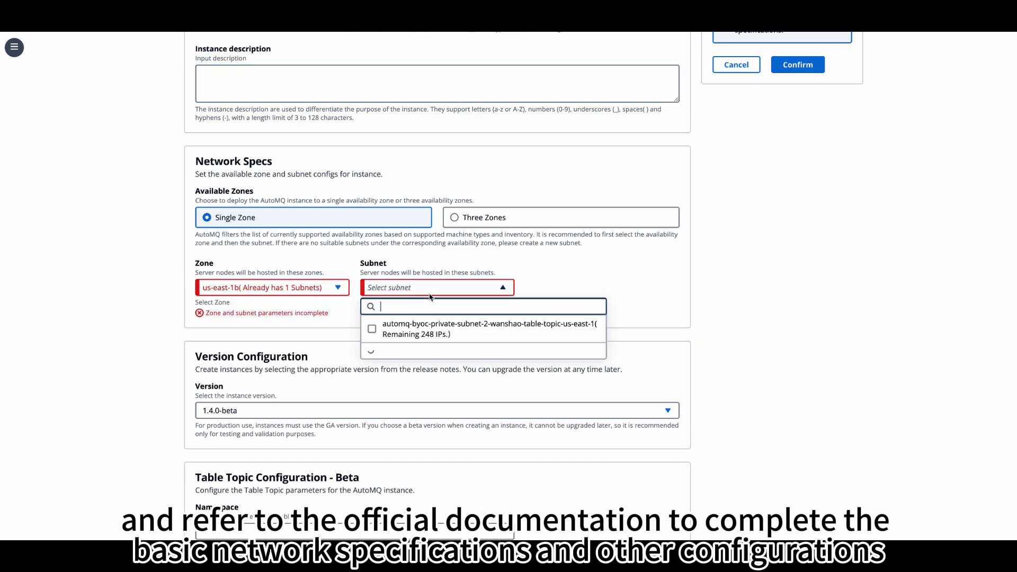
pyautogui.click(443, 328)
pyautogui.click(579, 296)
# - Set the Table Topic namespace to table_topic_ns
pyautogui.scroll(-2, 547, 310)
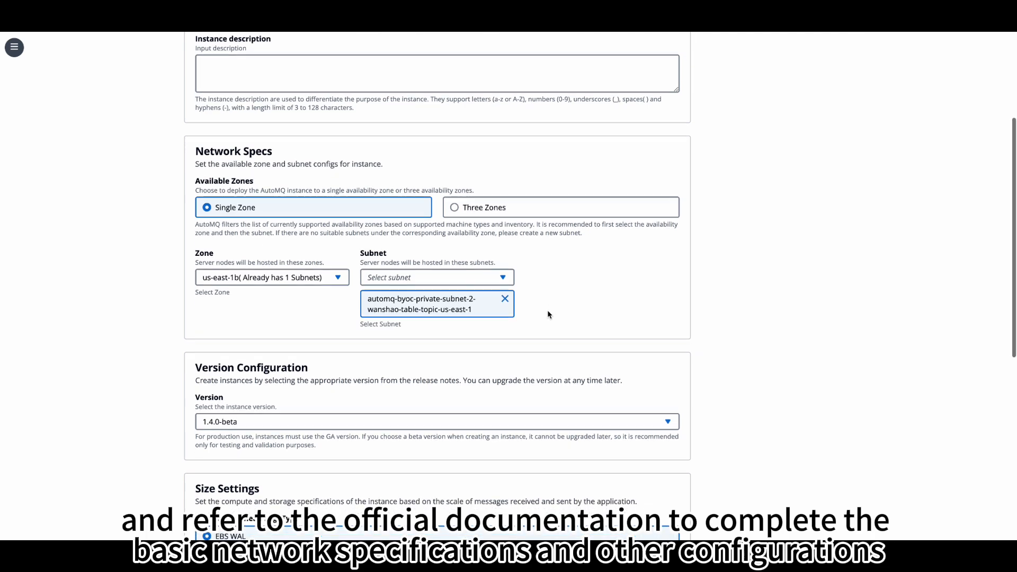
pyautogui.scroll(-3, 548, 311)
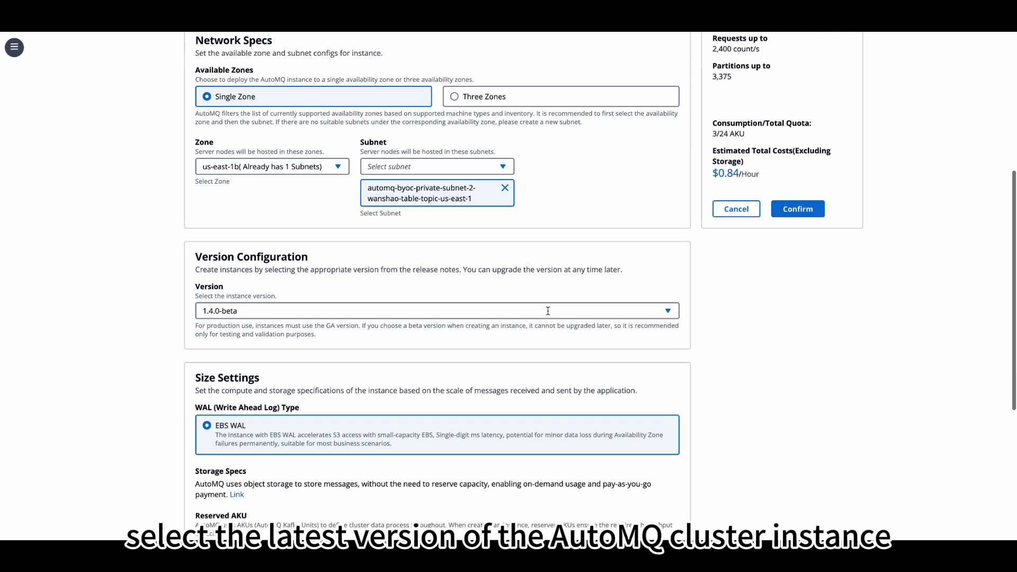
pyautogui.scroll(-5, 548, 314)
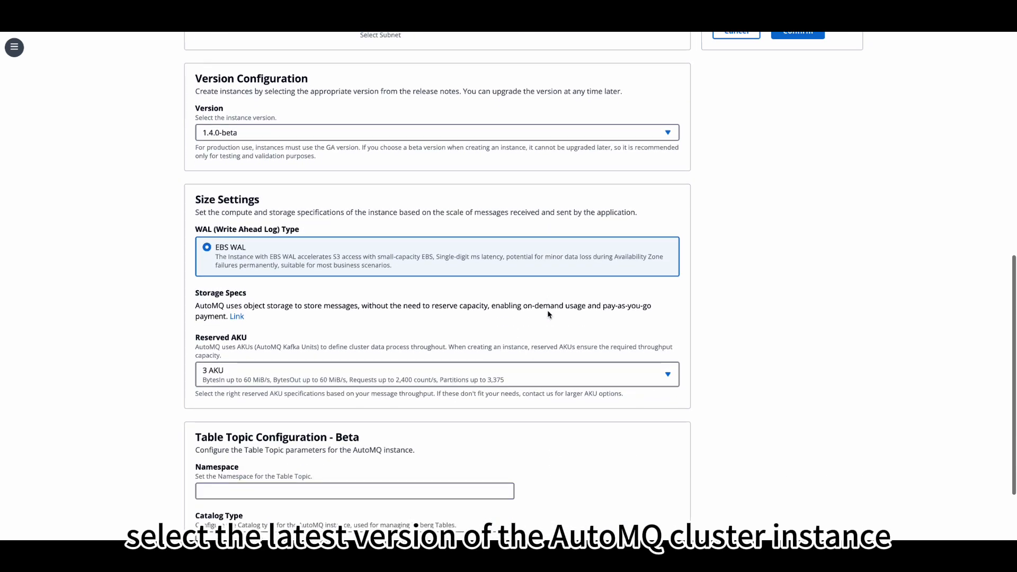
pyautogui.scroll(-1, 548, 311)
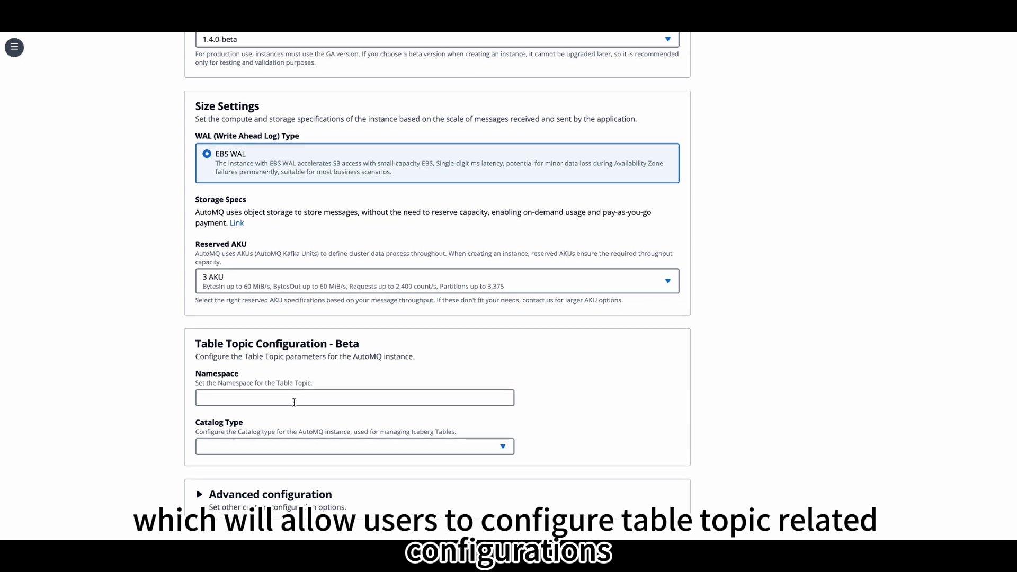
pyautogui.click(286, 398)
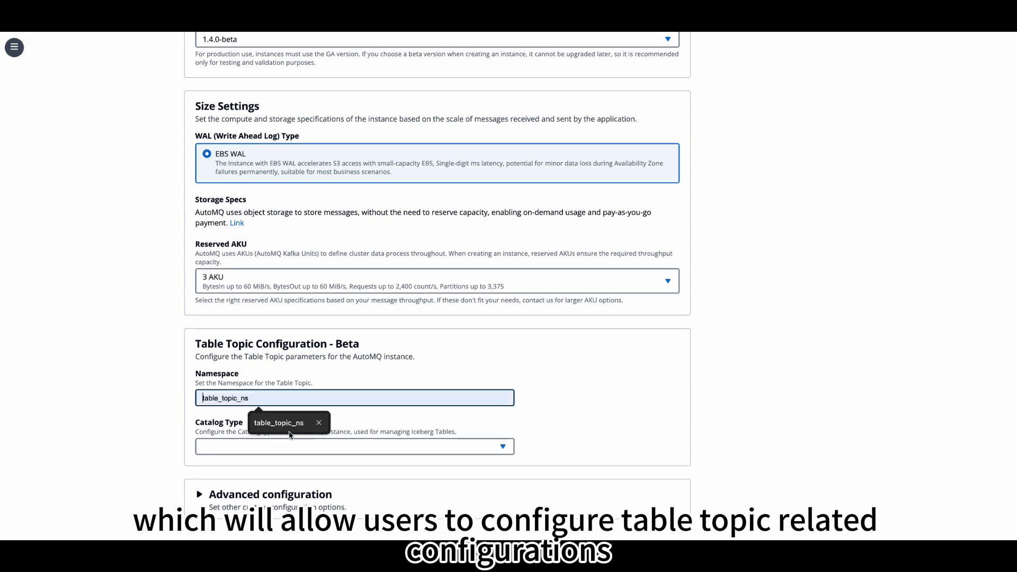
pyautogui.click(290, 424)
# - Set the Catalog Type to Table Bucket and confirm creating the instance
pyautogui.click(291, 449)
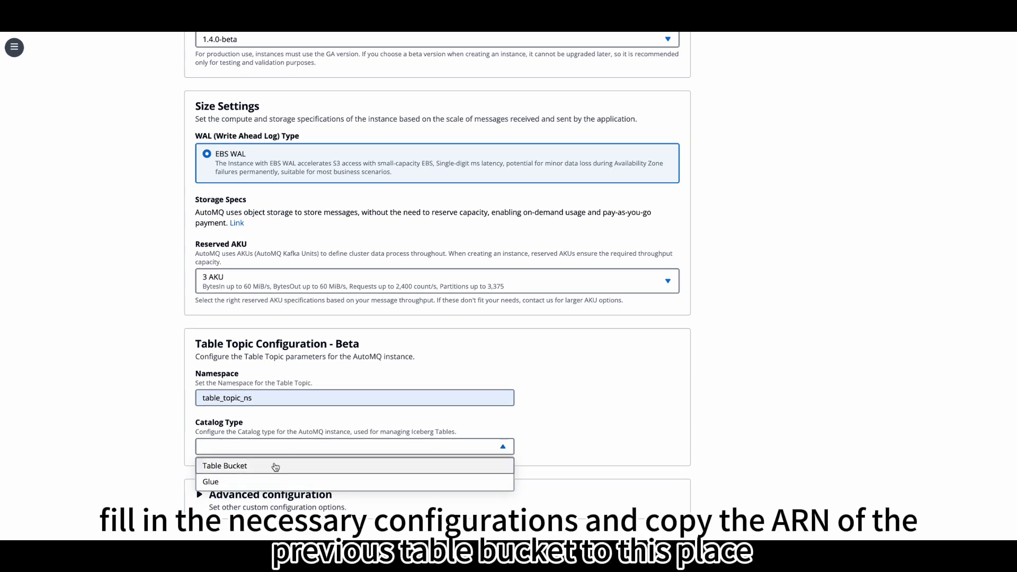
pyautogui.click(275, 467)
pyautogui.scroll(-2, 331, 451)
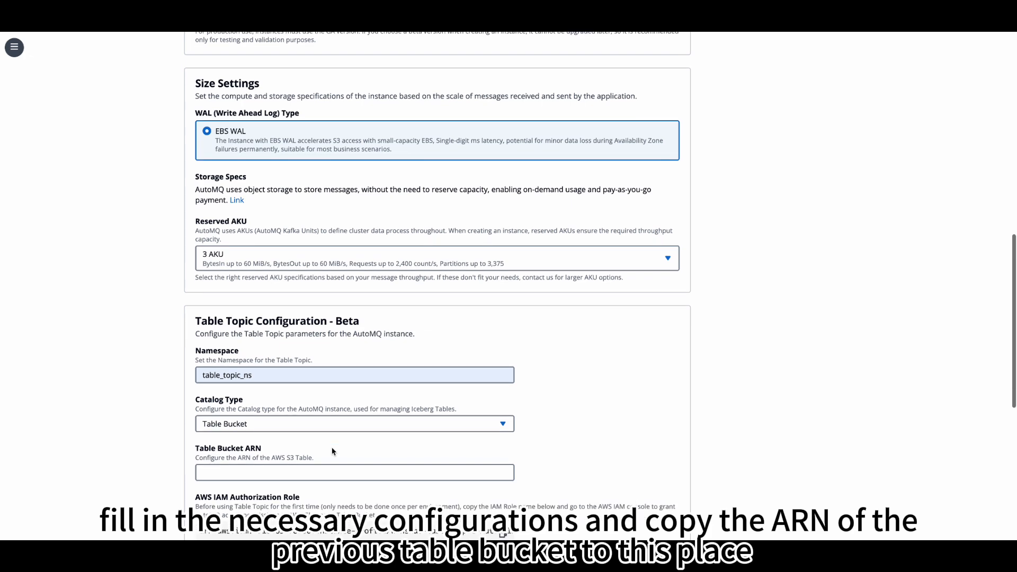
pyautogui.scroll(-6, 332, 448)
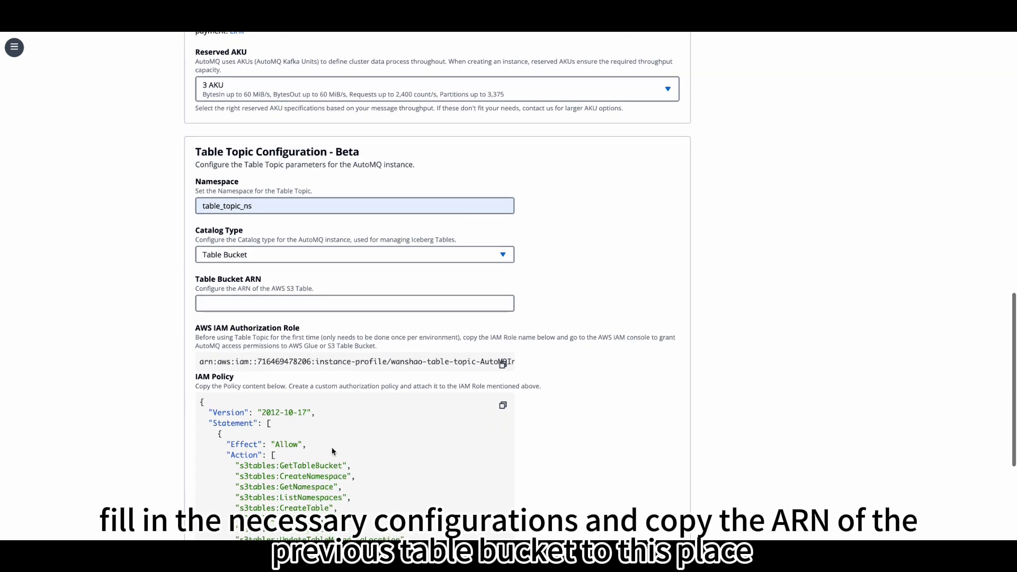
pyautogui.scroll(-4, 332, 449)
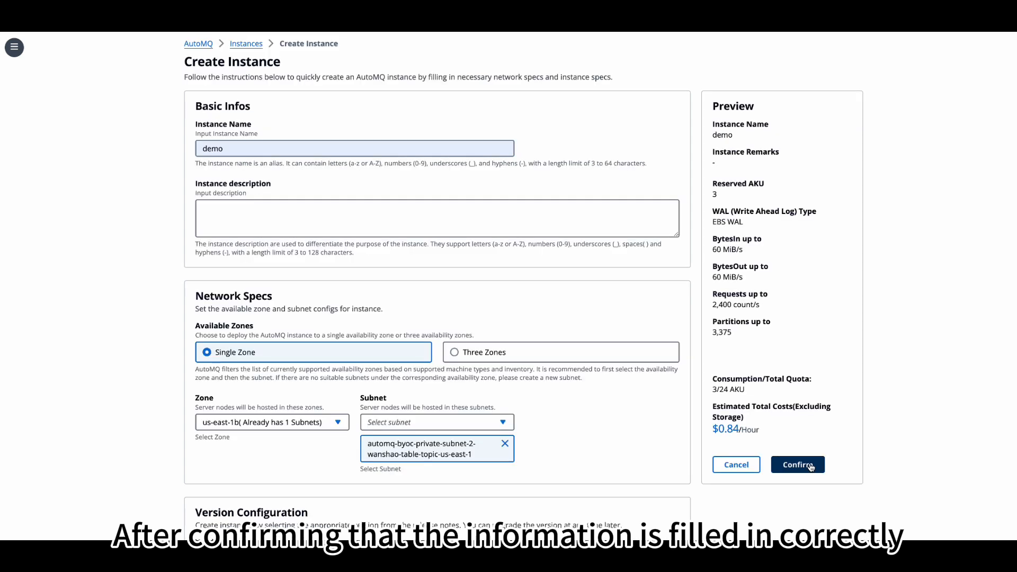
pyautogui.click(803, 464)
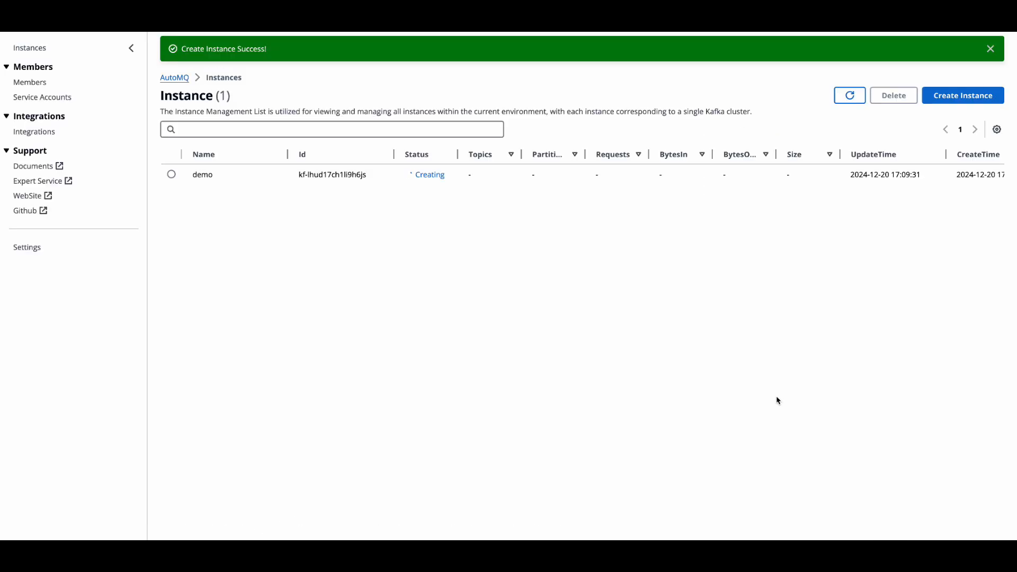
pyautogui.press('super+shift+5')
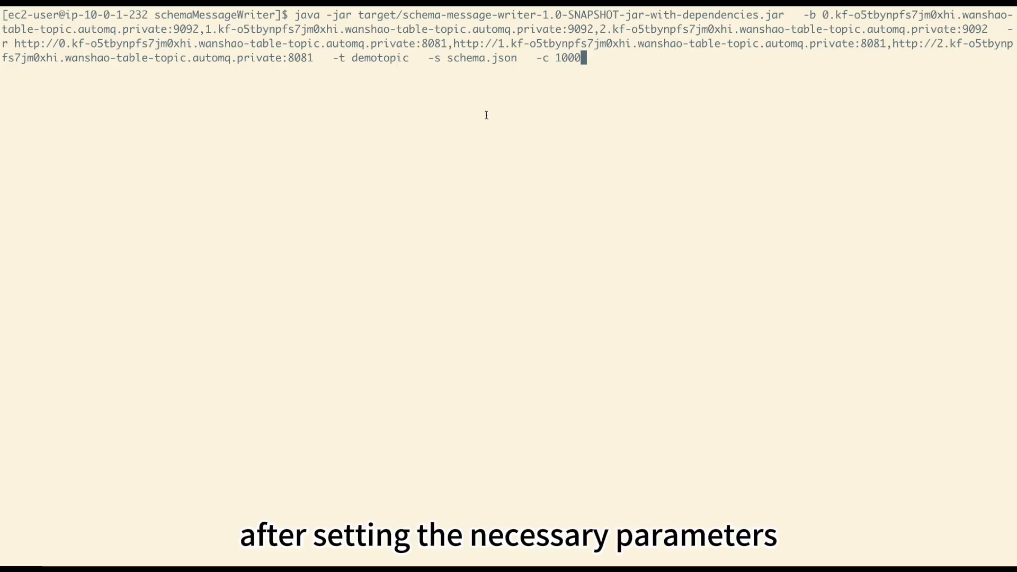
# - Run the schema message writer command that sends 1000 messages to demotopic using schema.json
pyautogui.doubleClick(375, 59)
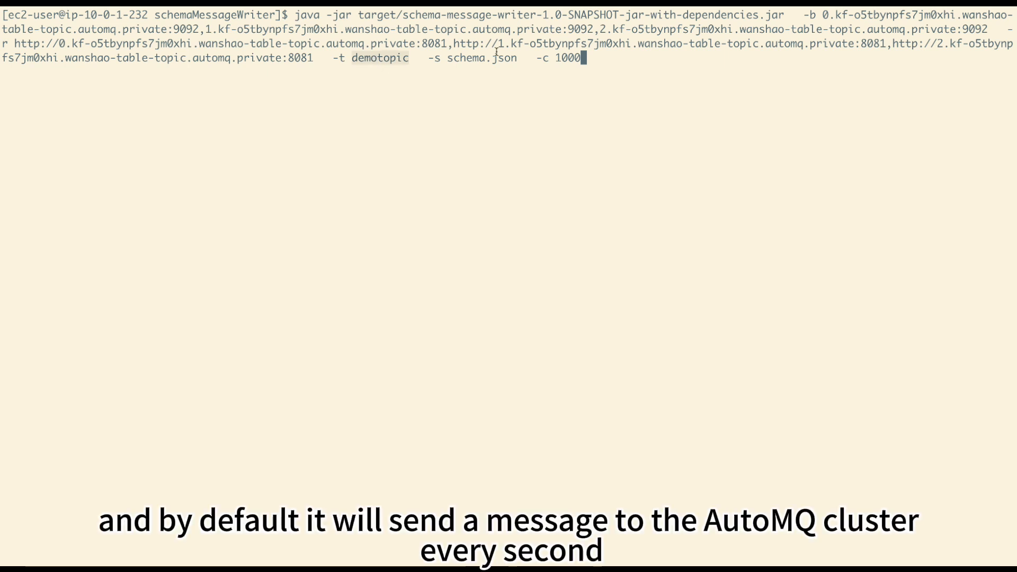
pyautogui.doubleClick(569, 58)
pyautogui.click(641, 73)
pyautogui.press('Return')
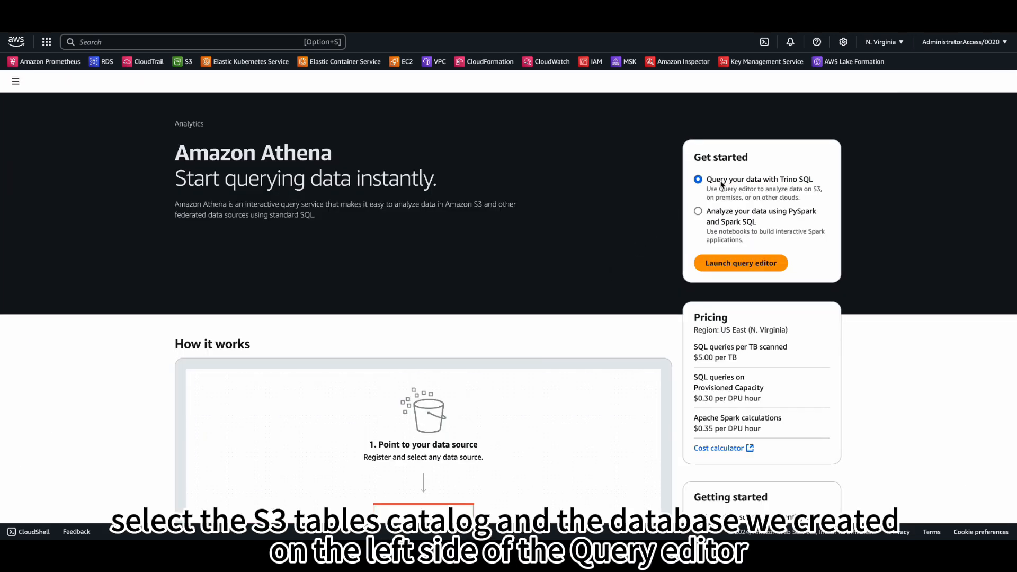
# - Launch the Athena query editor with the s3tablescatalog/demo-s3table catalog selected
pyautogui.click(738, 260)
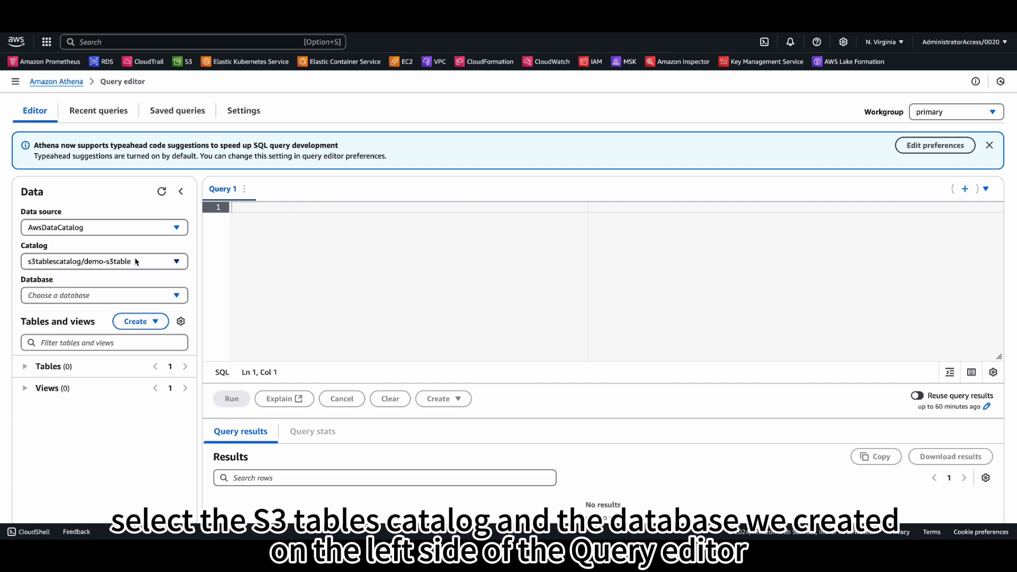
pyautogui.click(138, 262)
pyautogui.click(136, 264)
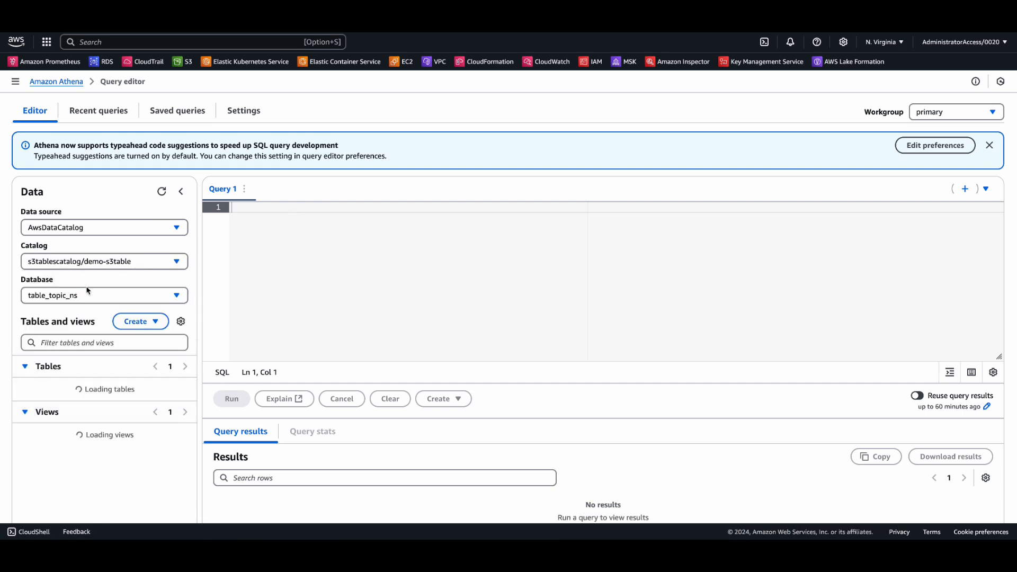
# - Choose the table_topic_ns database and expand the demotopic3 table to show its columns
pyautogui.click(115, 296)
pyautogui.click(116, 298)
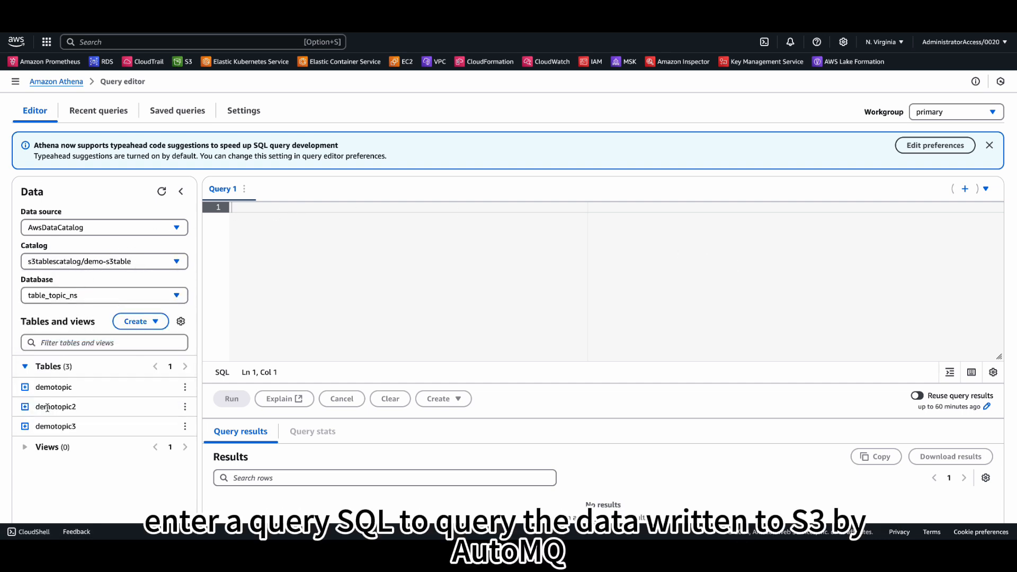
pyautogui.click(25, 426)
pyautogui.scroll(-1, 93, 445)
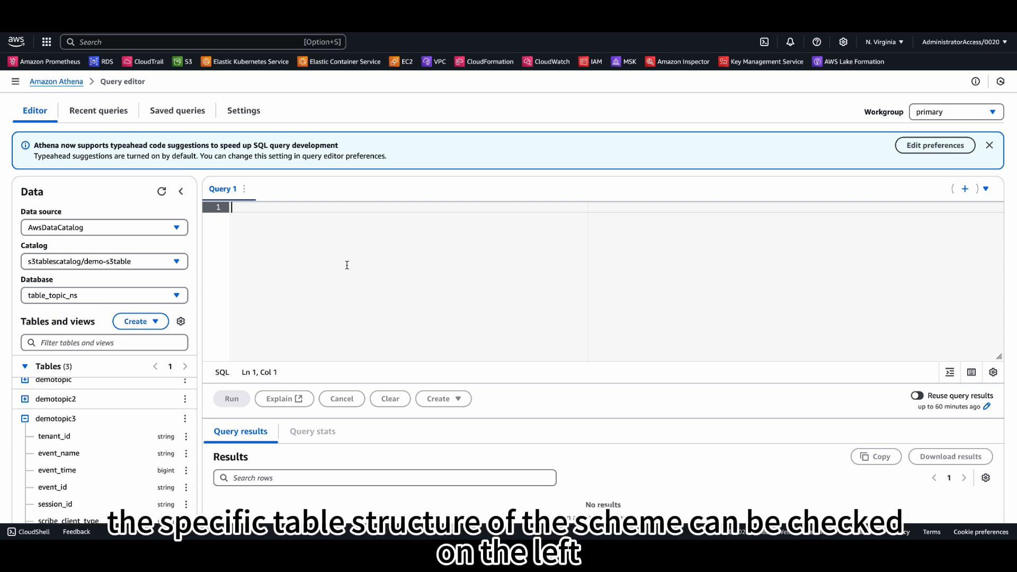
pyautogui.scroll(-2, 345, 266)
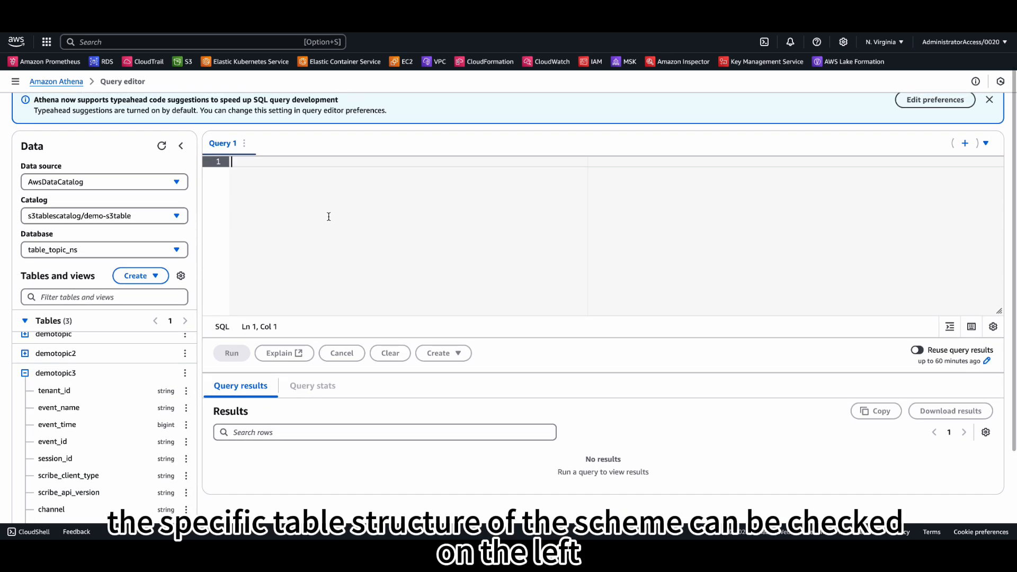
# - Write and run the query select * from demotopic3 limit 5; to view its results
pyautogui.write('select * from demo')
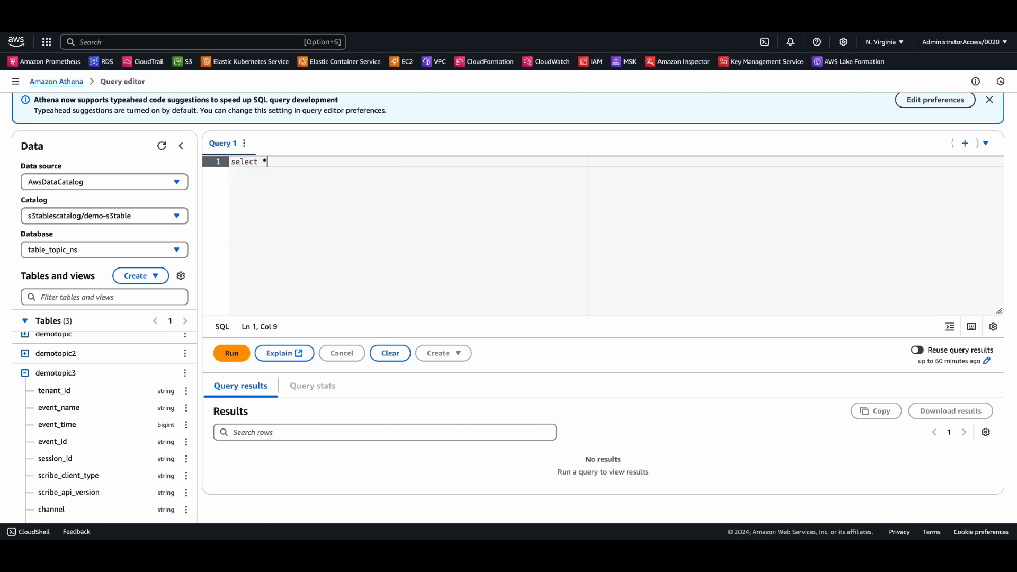
pyautogui.press('Down')
pyautogui.press('Down')
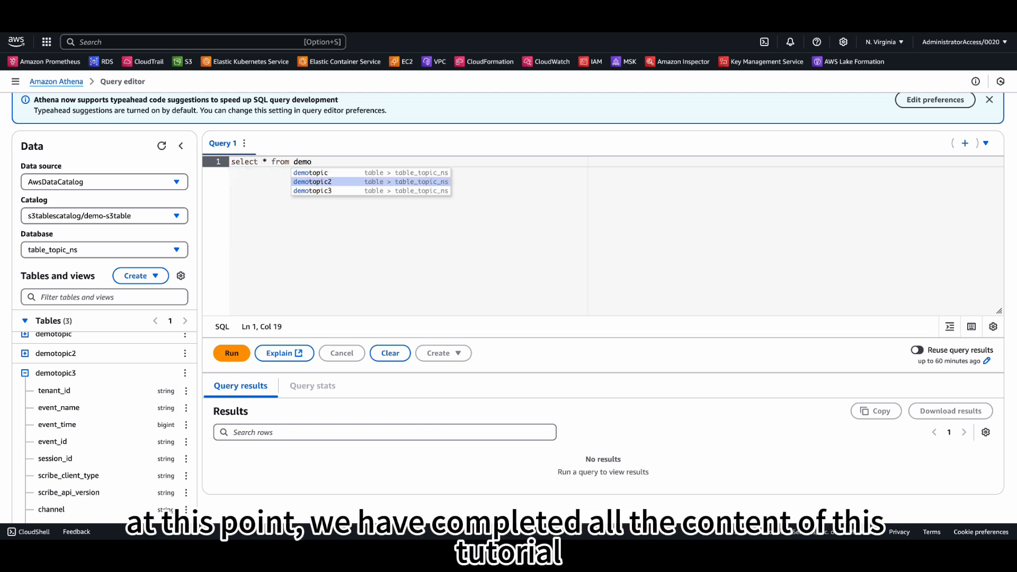
pyautogui.press('Return')
pyautogui.write('limit 5;')
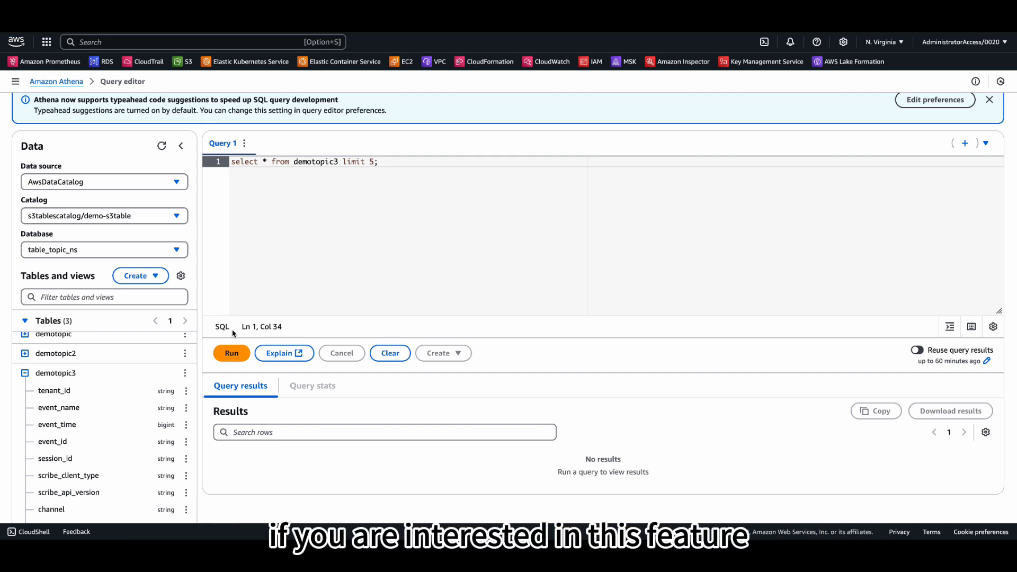
pyautogui.click(233, 358)
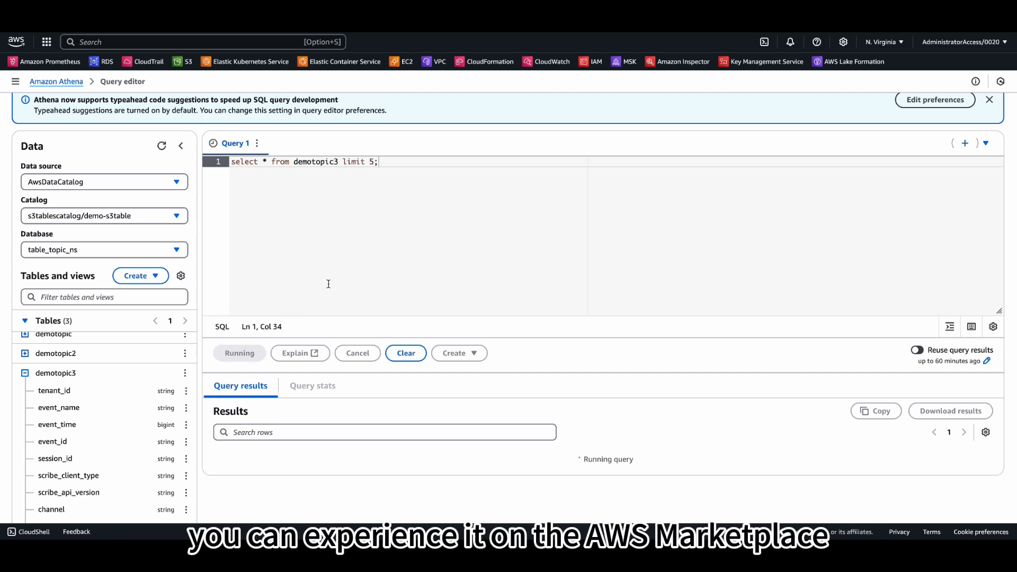
pyautogui.scroll(-1, 658, 448)
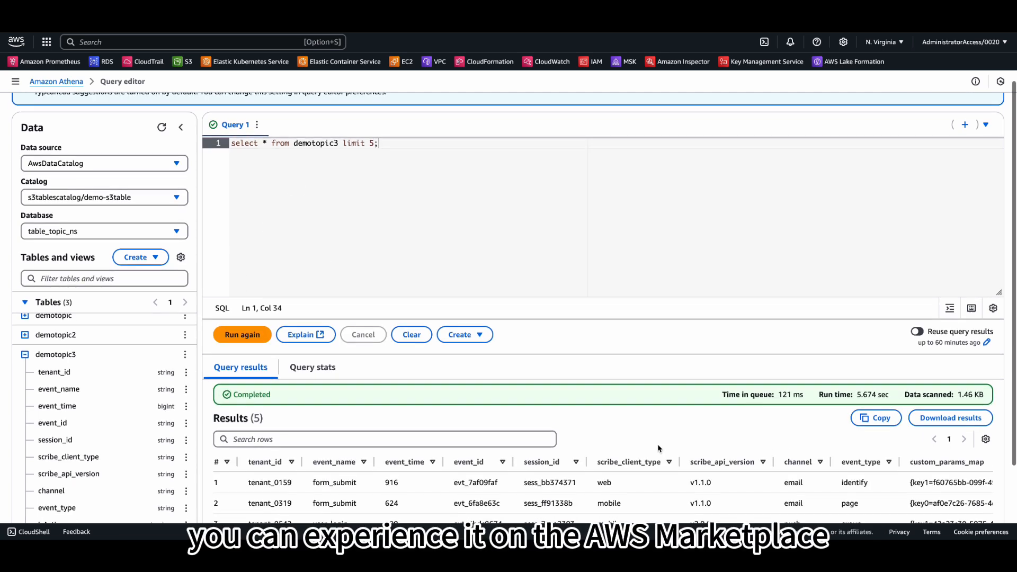